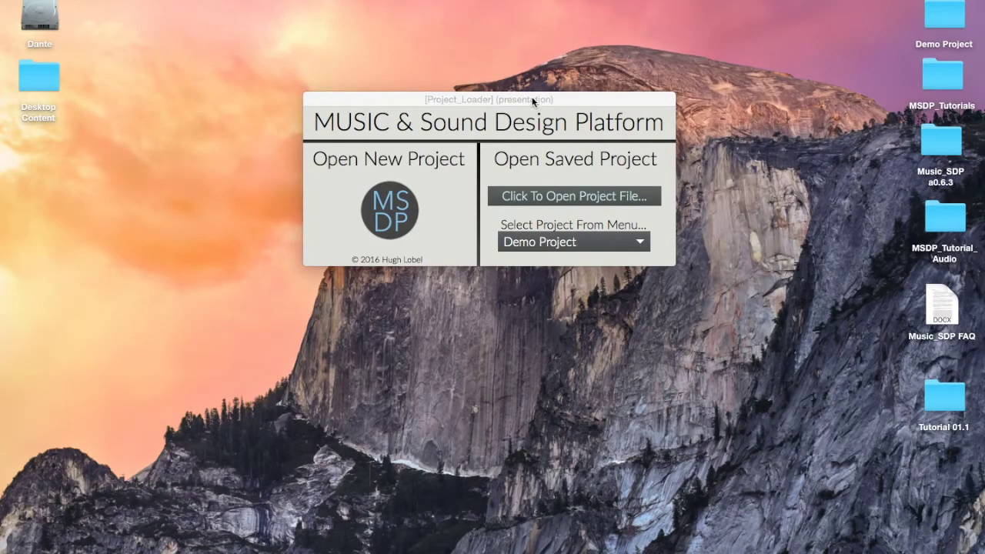
Move the Project_Loader window up and to the left on the desktop
left_click_drag(533, 101, 508, 71)
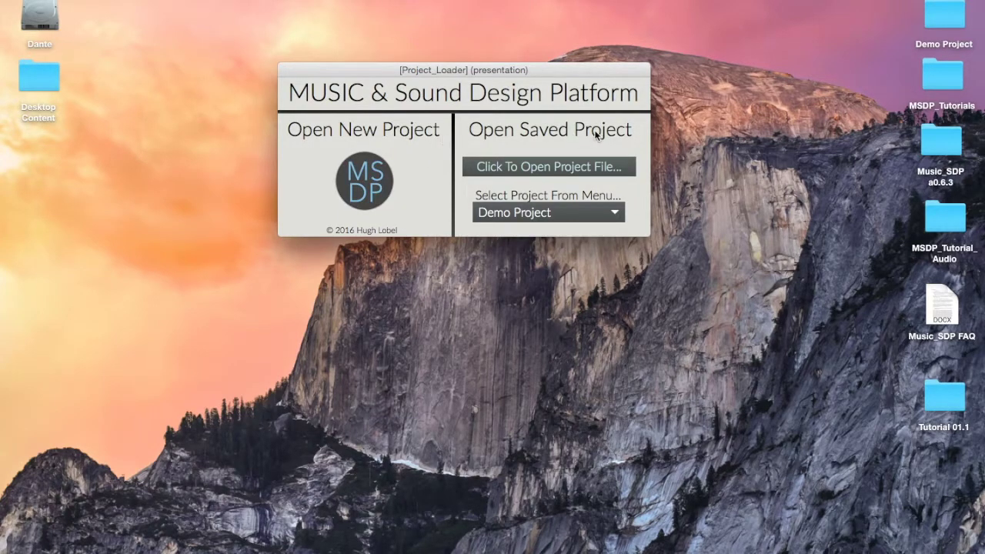
left_click(552, 169)
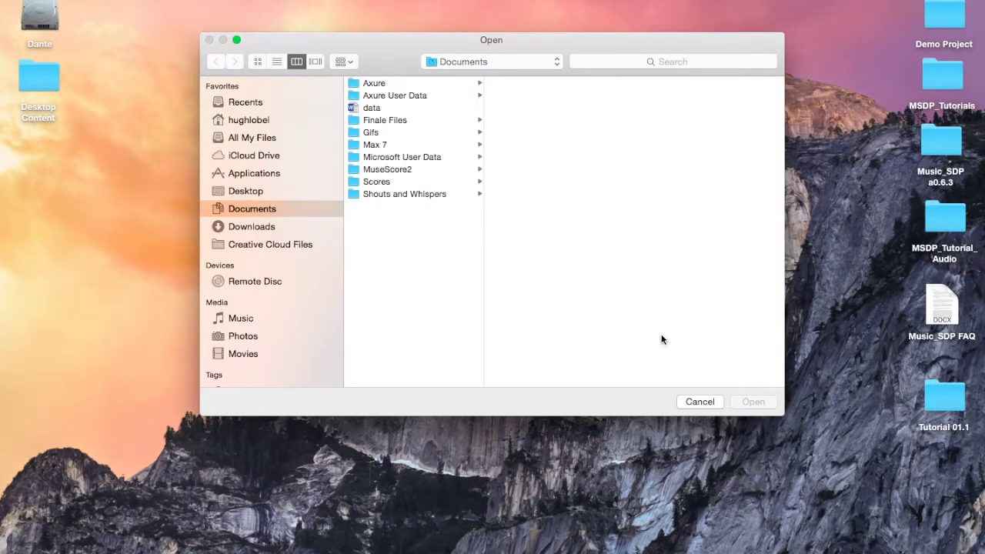
left_click(699, 402)
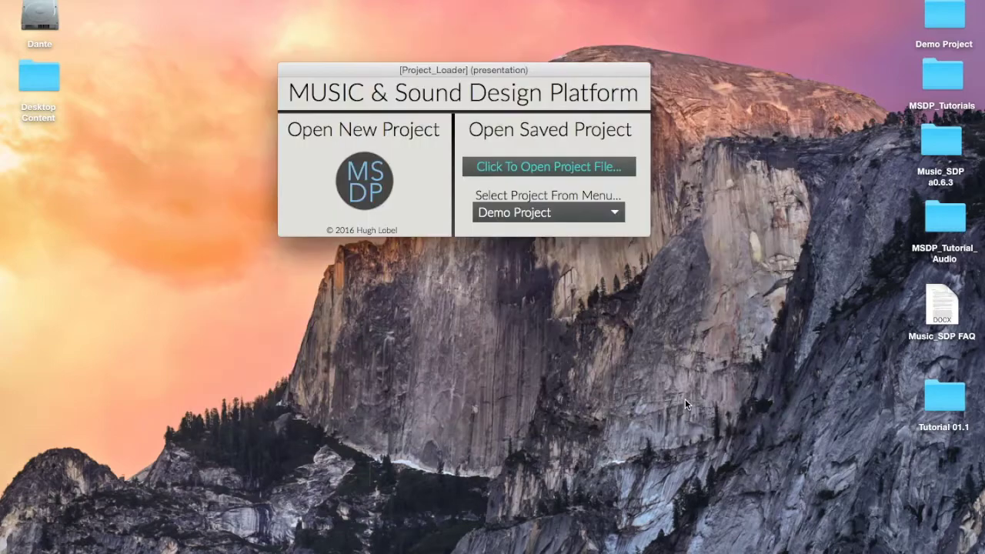
left_click(588, 217)
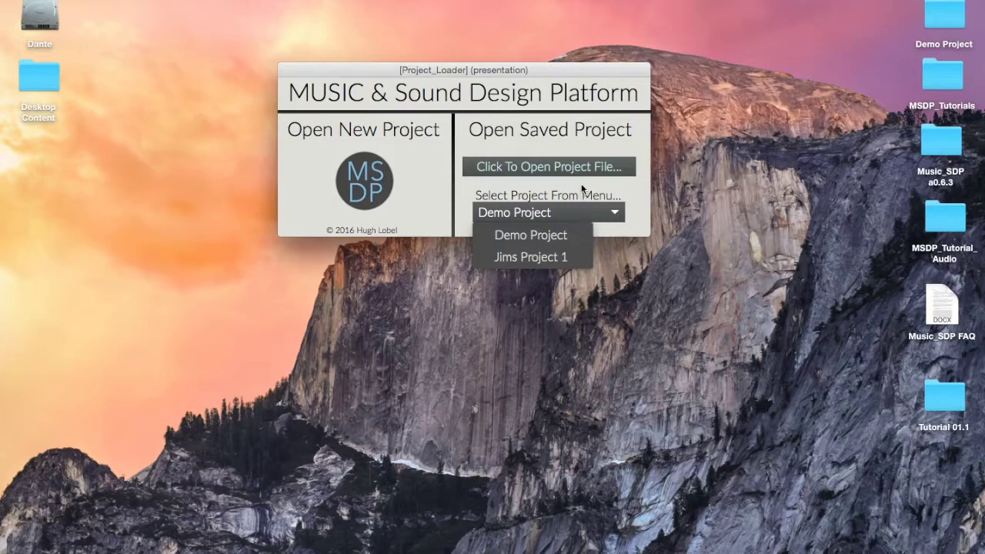
left_click(581, 183)
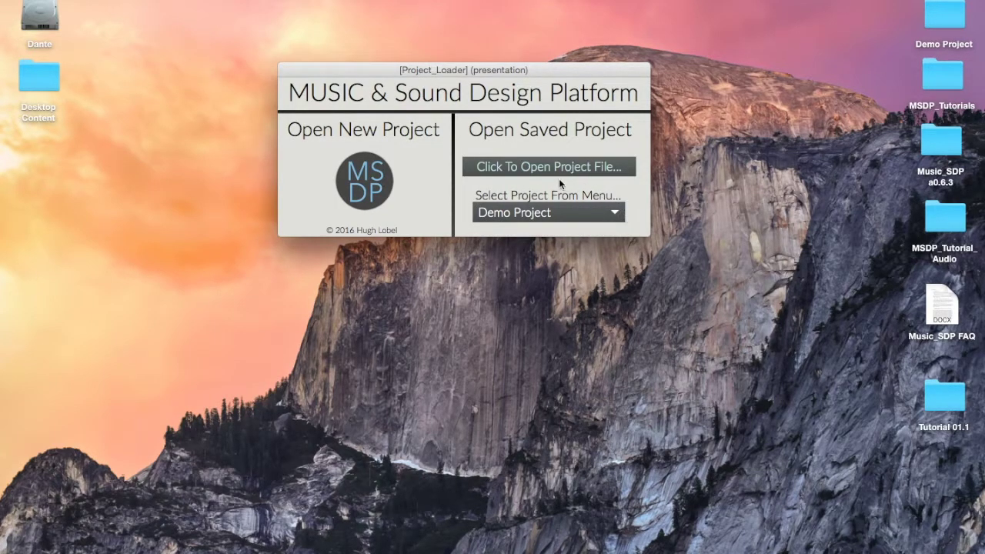
Create a new project named Tutorial_Demo and save it to the Desktop
left_click(369, 183)
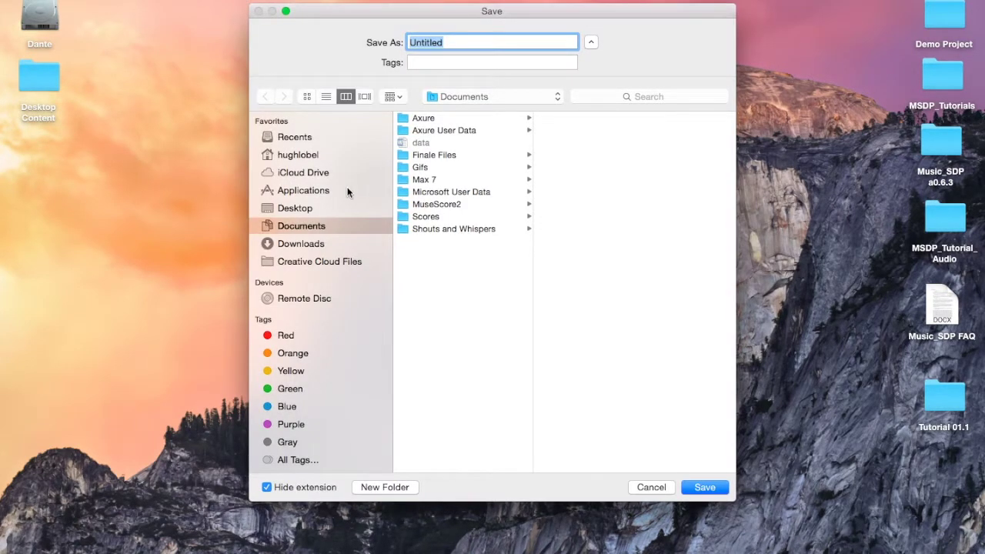
left_click(296, 209)
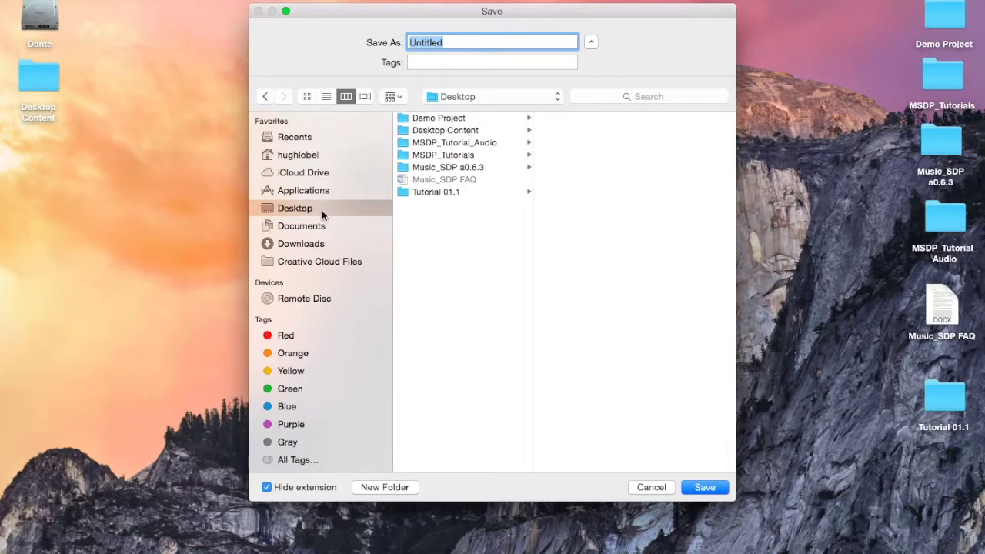
type("Tut")
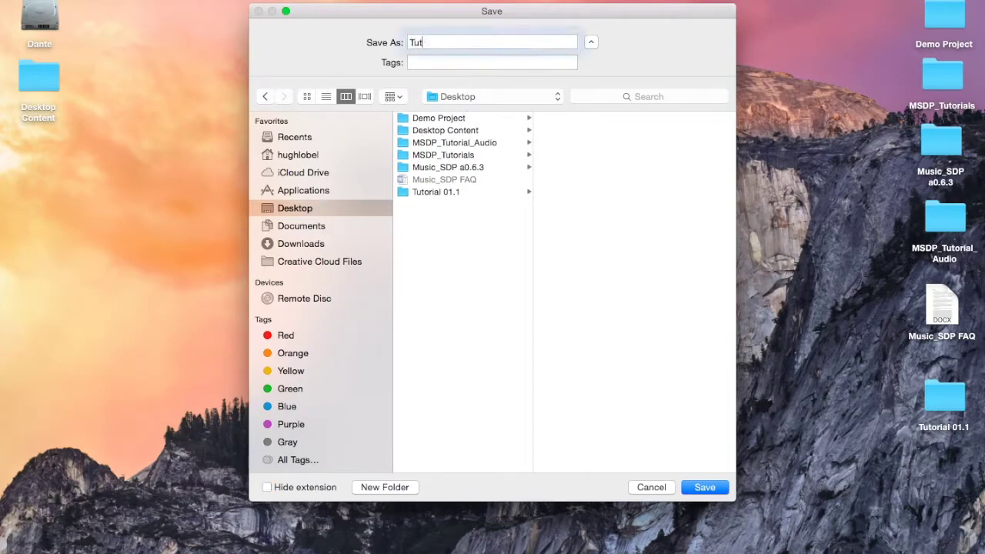
type("orial_Demo")
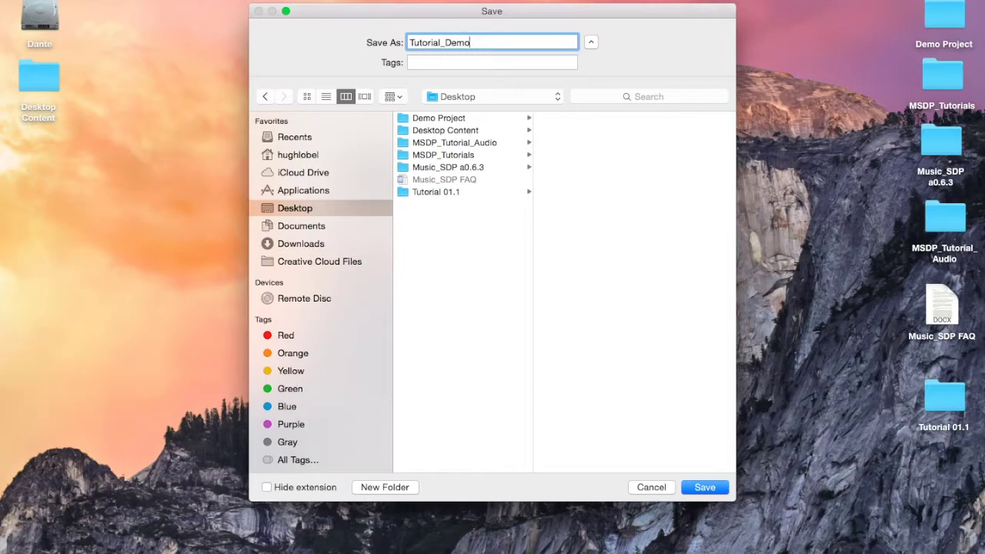
left_click(702, 485)
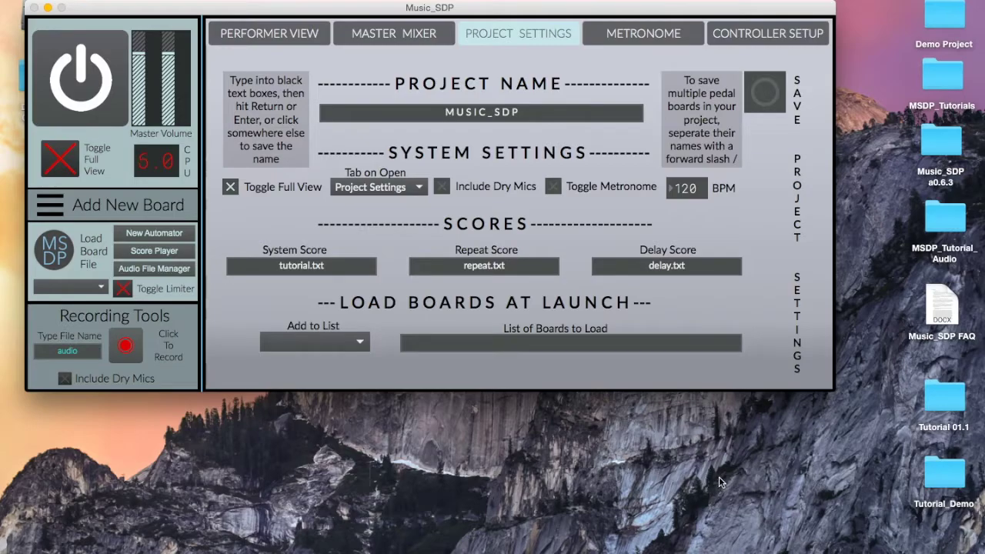
Move the Tutorial_Demo desktop folder to mid-screen and open it in Finder
left_click(938, 477)
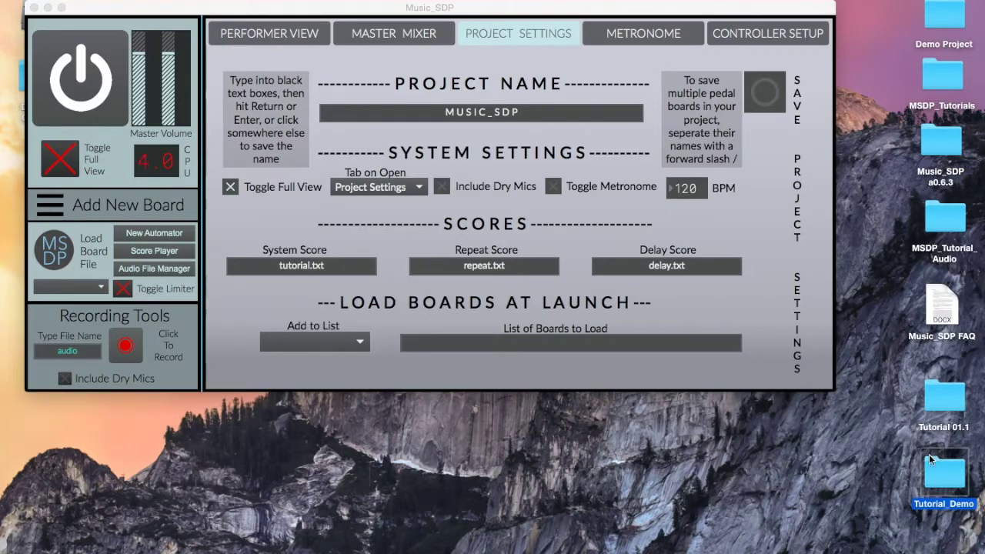
left_click_drag(934, 471, 536, 434)
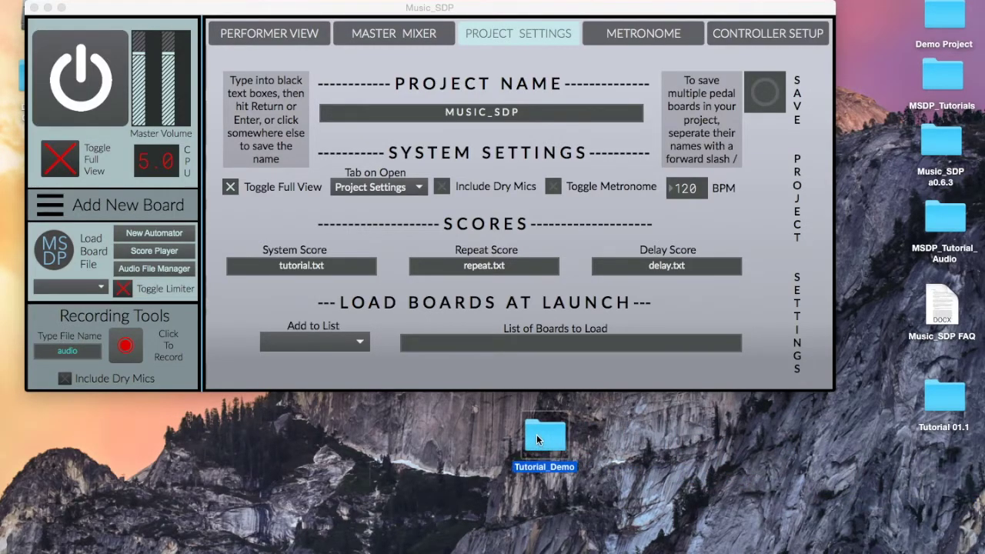
double_click(536, 435)
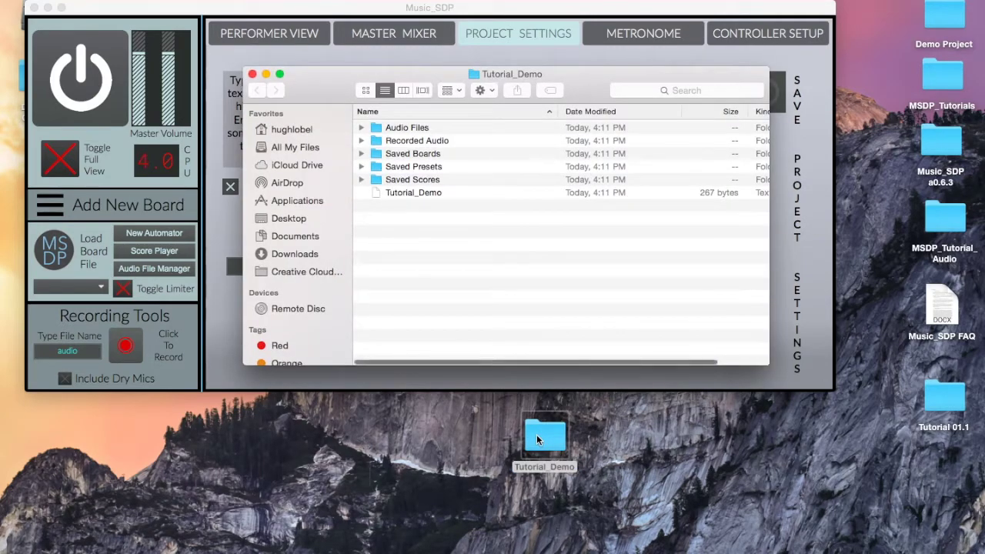
left_click_drag(441, 75, 398, 53)
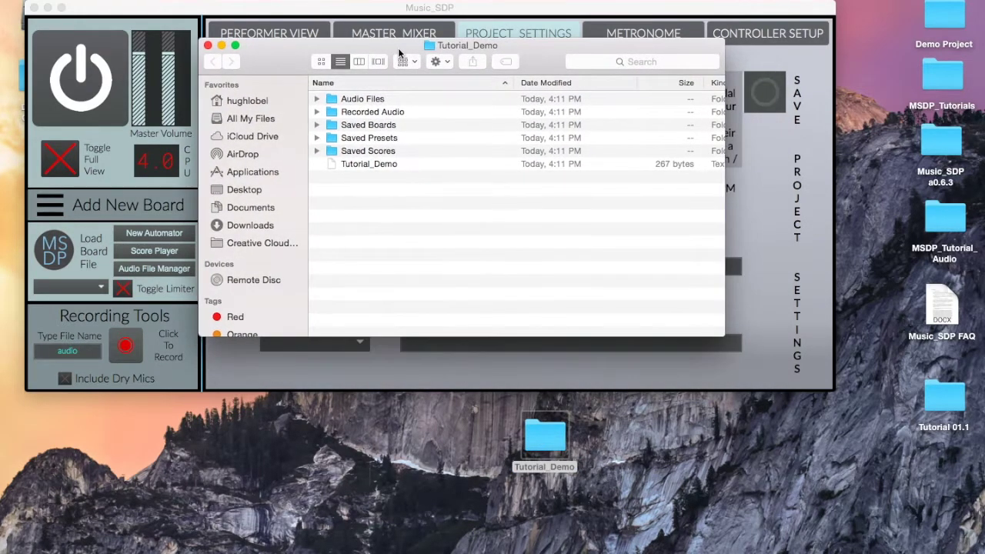
Review the project file and the Audio Files, Recorded Audio, Saved Boards, Presets and Scores folders, then close the window
left_click(370, 163)
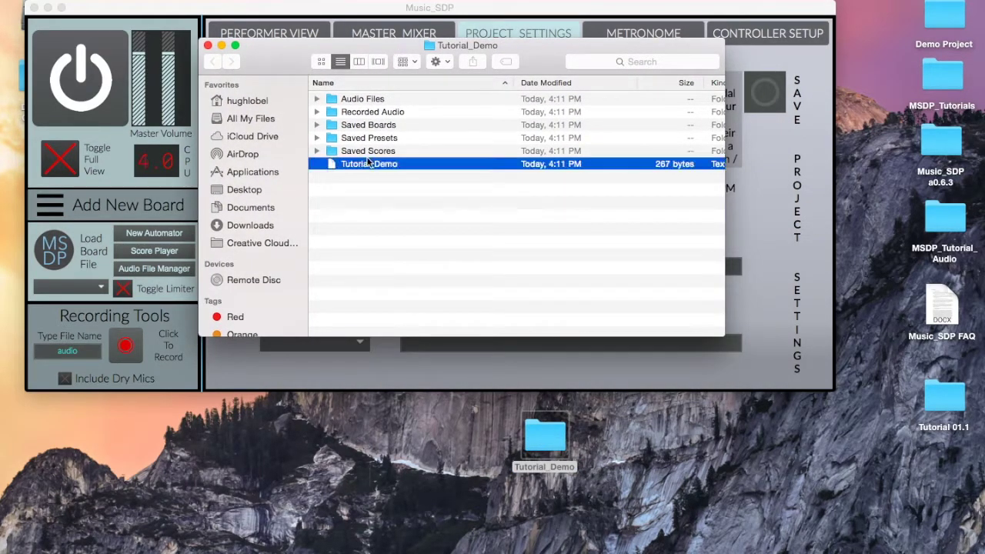
left_click(369, 197)
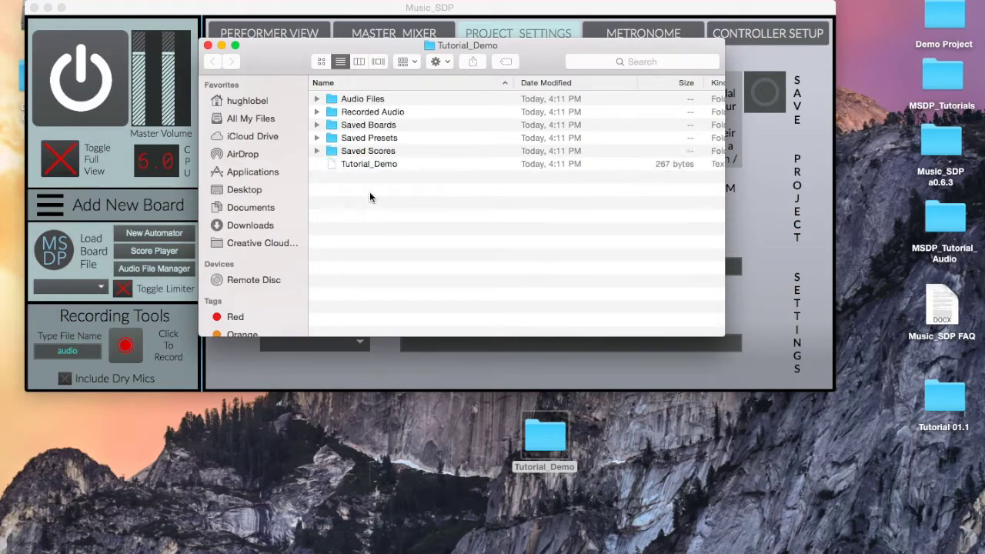
left_click(362, 100)
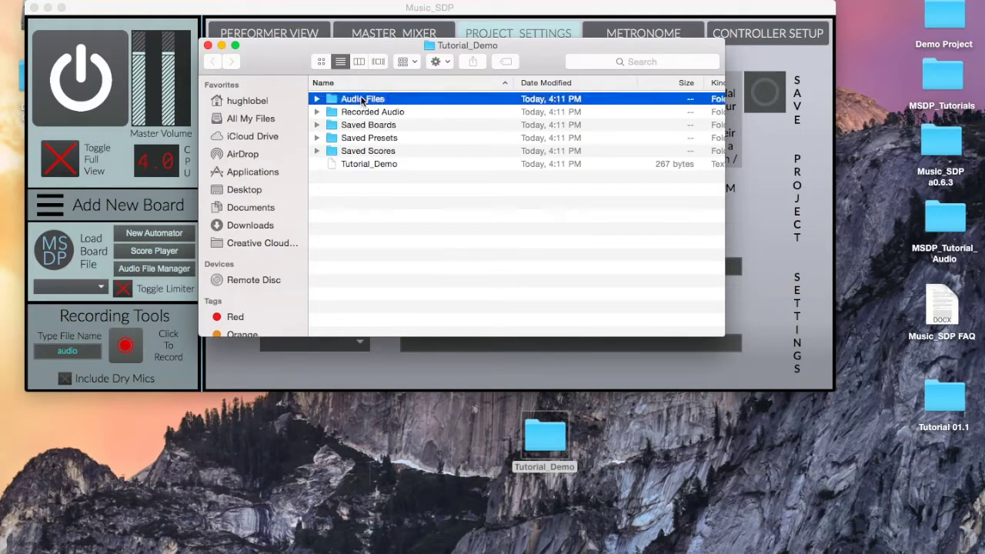
left_click(416, 113)
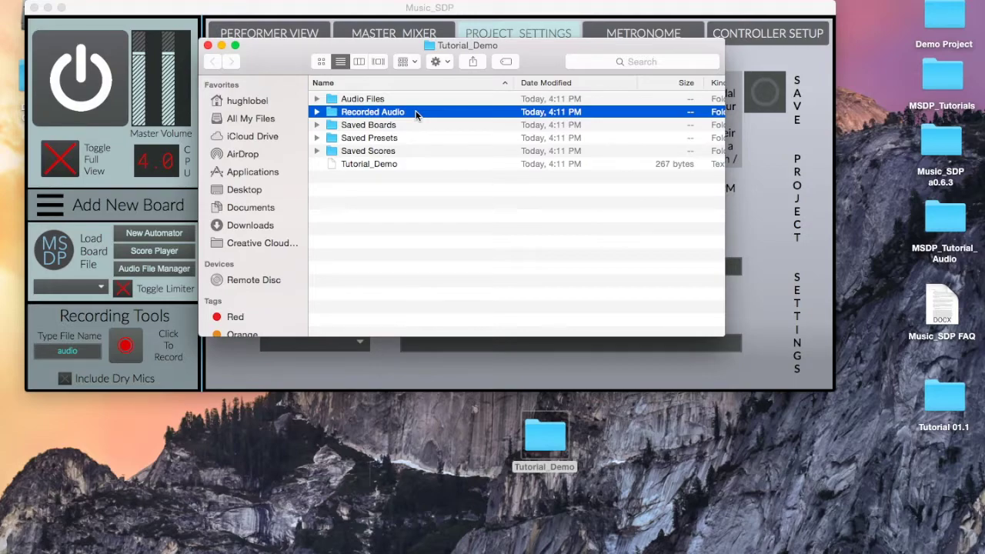
left_click(407, 124)
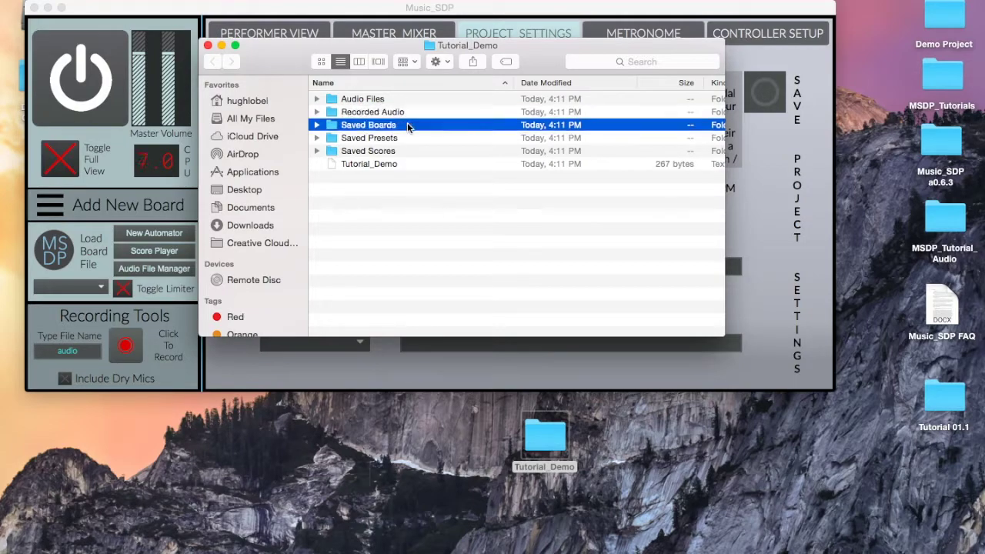
left_click(407, 138)
left_click(407, 150)
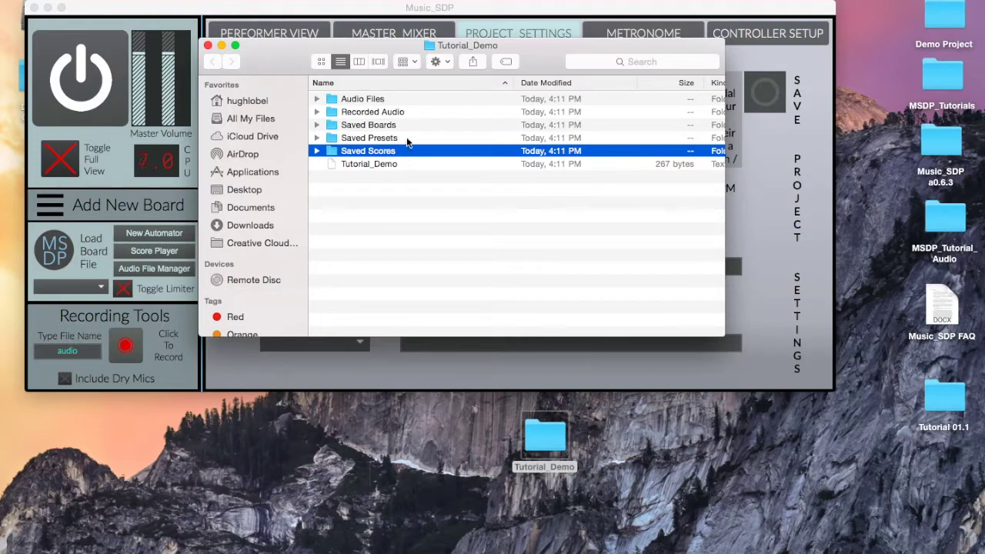
left_click(406, 124)
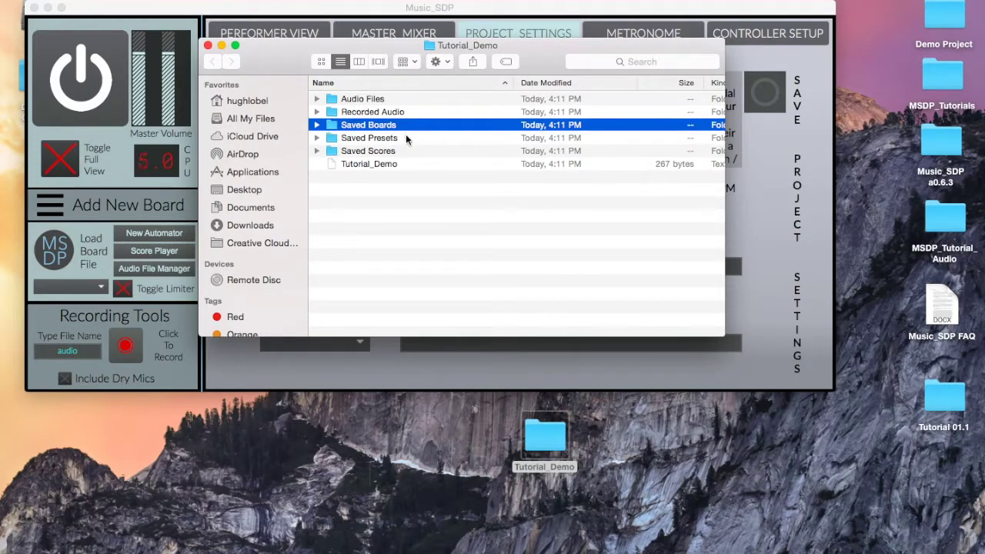
left_click(405, 137)
left_click(405, 147)
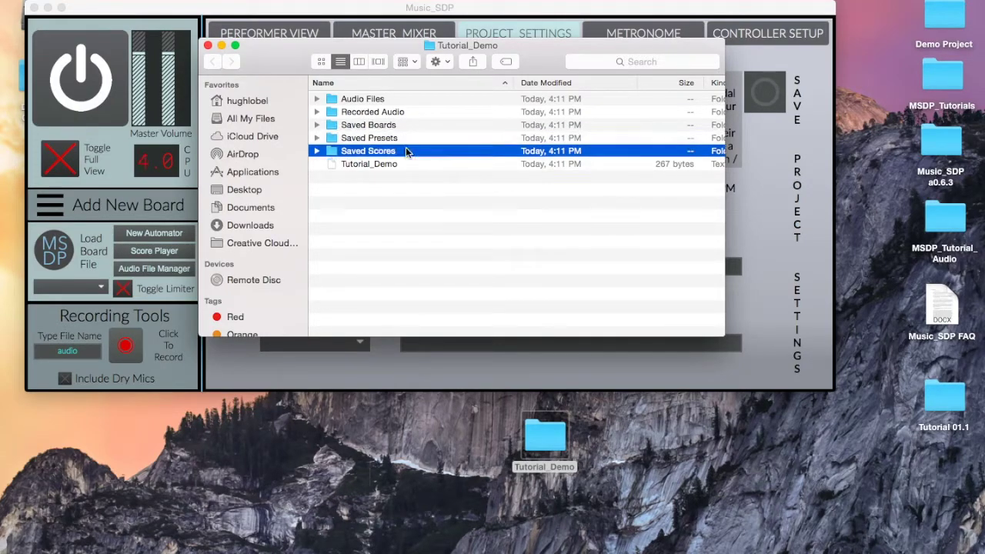
left_click(208, 46)
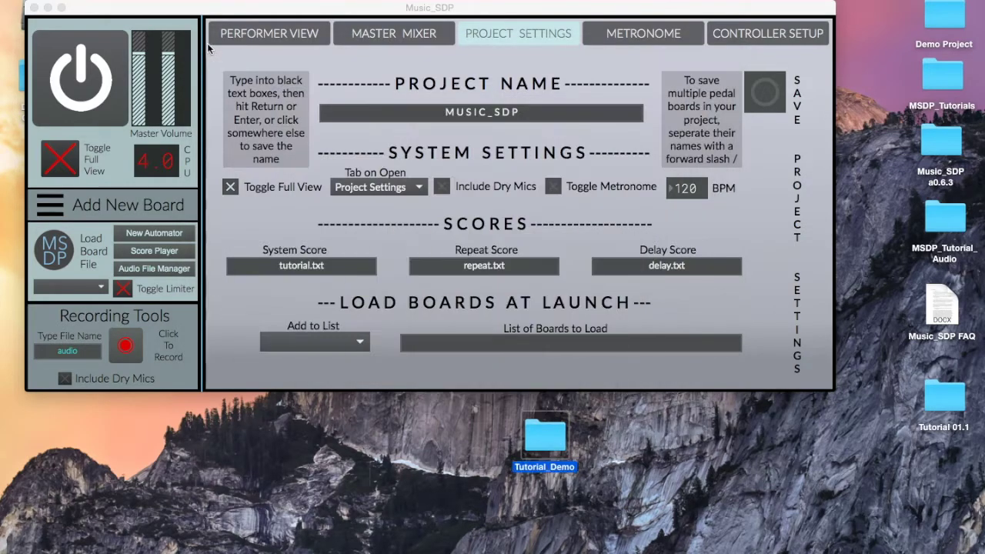
Tour the Performer View, Master Mixer, Metronome and Controller Setup pages, returning to Project Settings
left_click_drag(263, 14, 285, 45)
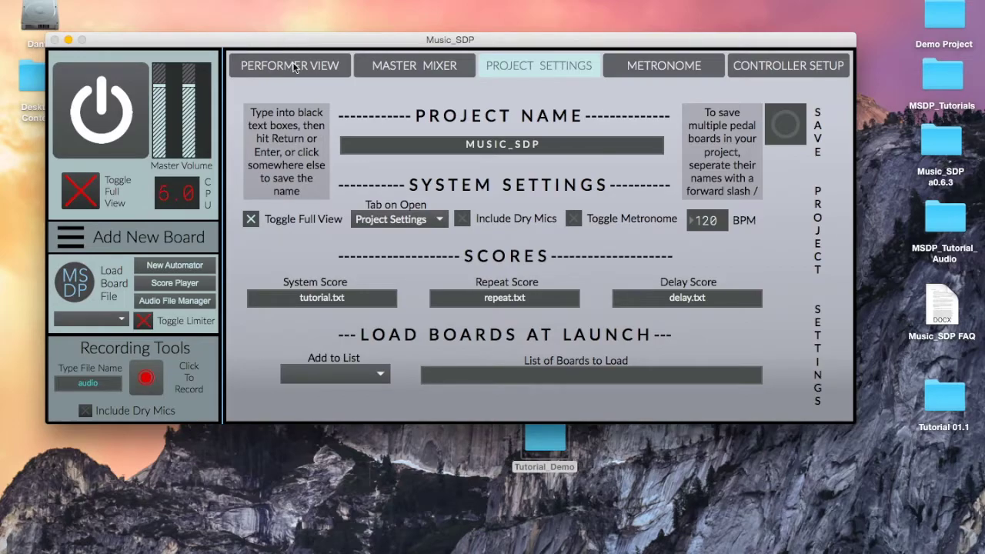
left_click(294, 68)
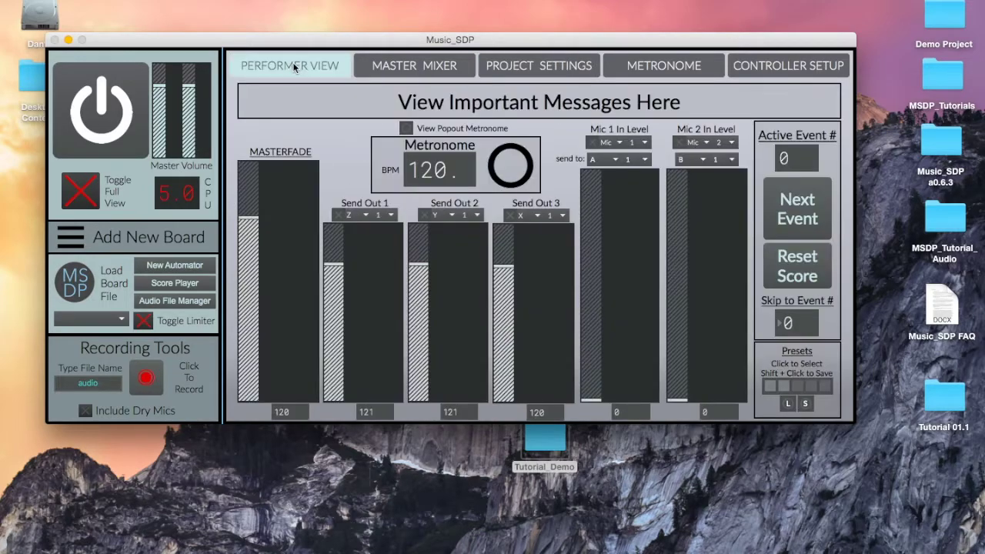
left_click(381, 67)
left_click(496, 65)
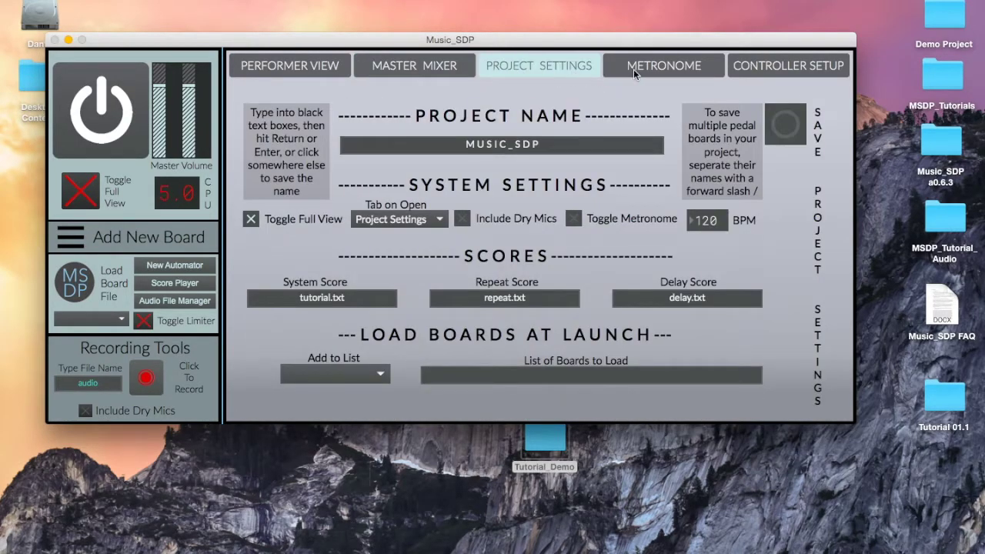
left_click(643, 69)
left_click(751, 69)
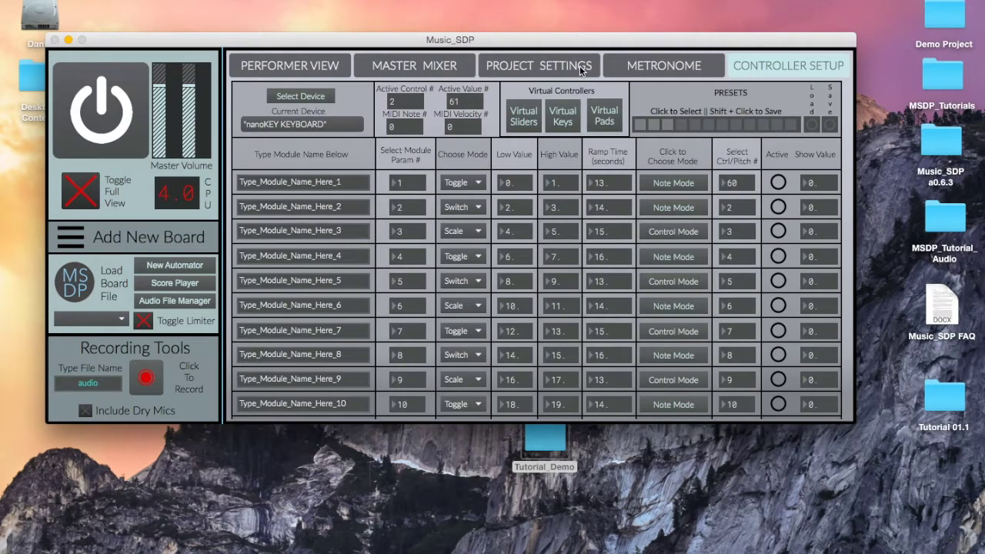
left_click(570, 66)
Turn off Full View to shrink the window to its compact panel and reposition it
left_click(98, 89)
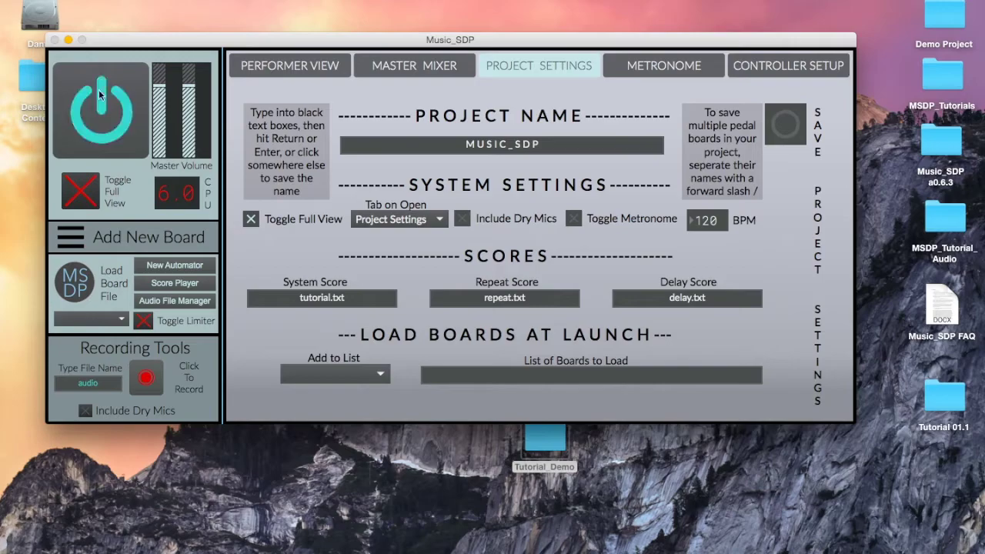
left_click(93, 177)
left_click_drag(158, 42, 364, 70)
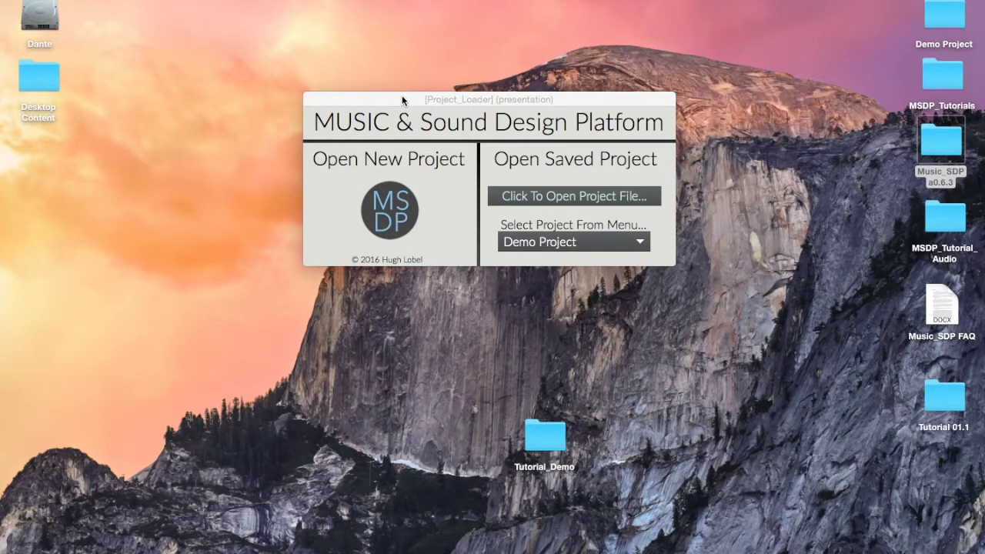
Open Tutorial_Demo from the Select Project From Menu dropdown in the project loader
left_click_drag(401, 100, 387, 40)
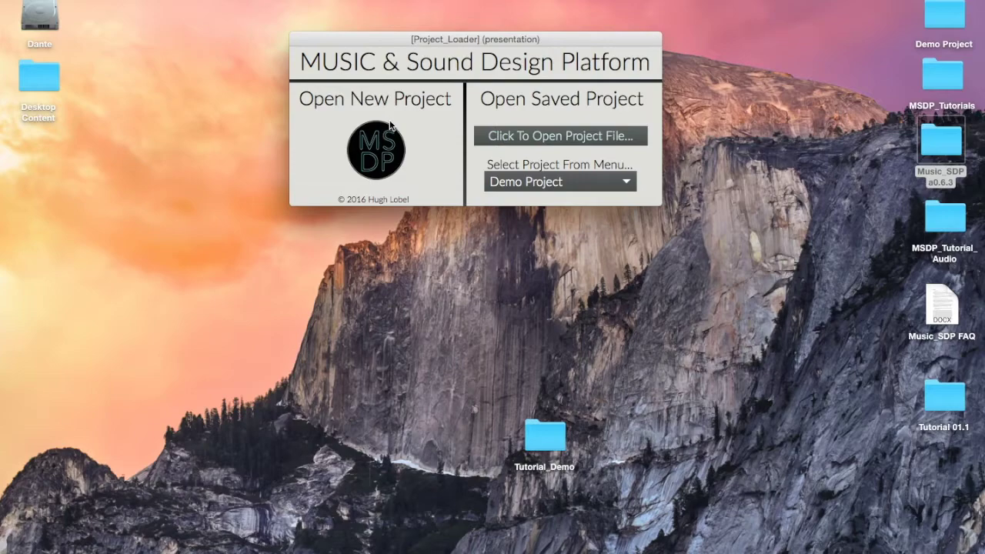
left_click(512, 179)
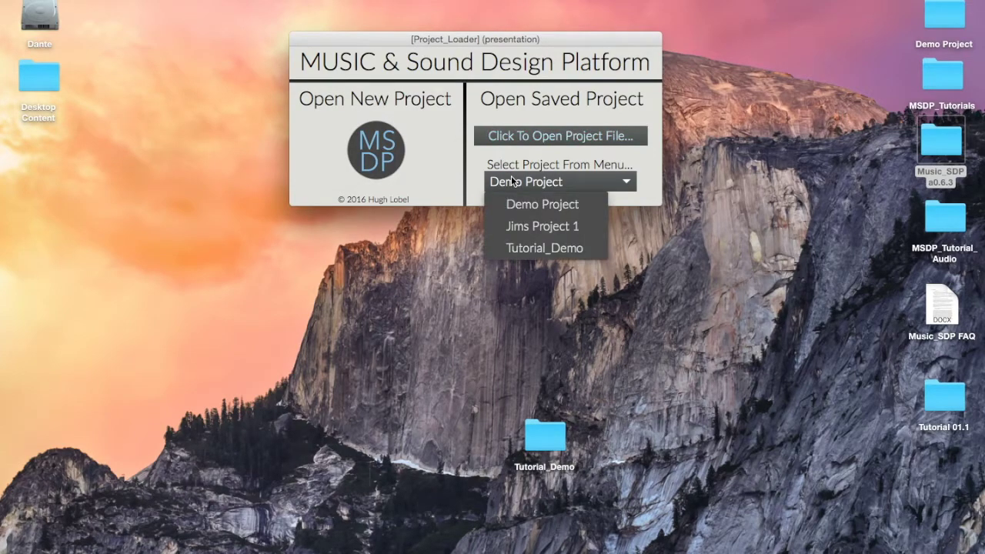
left_click(529, 248)
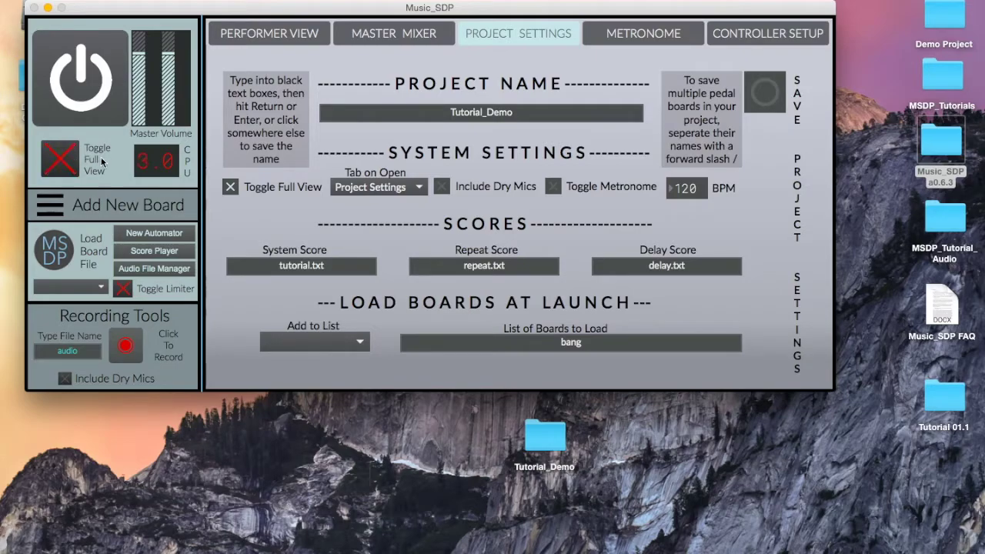
Collapse the Tutorial_Demo window to its compact panel and drag the Tutorial_Demo folder into MSDP_Tutorials
left_click(250, 32)
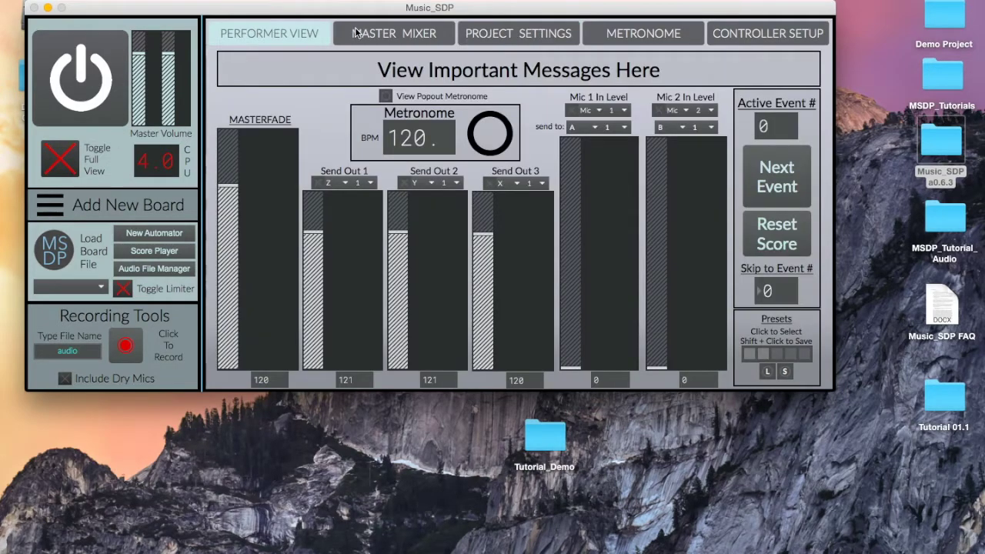
left_click(352, 33)
left_click(77, 163)
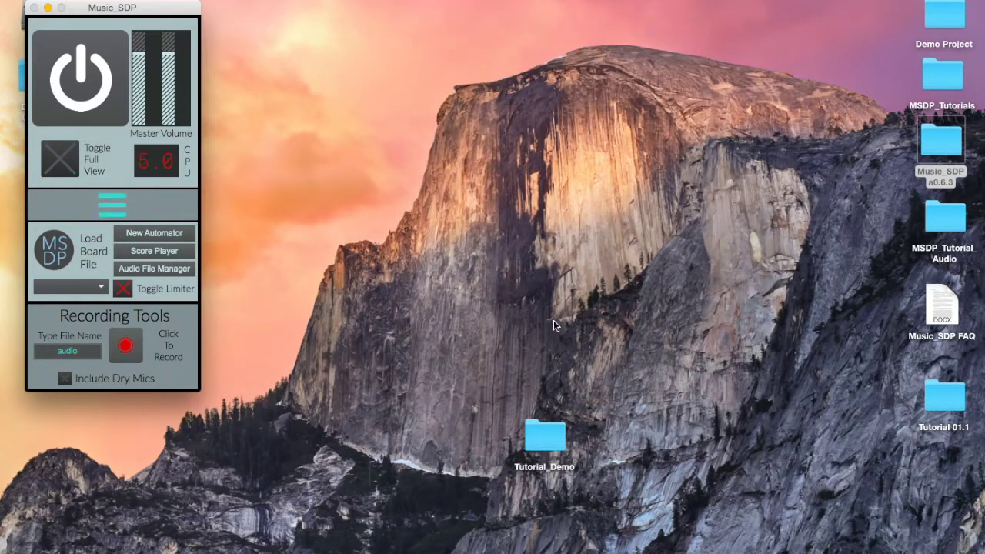
left_click_drag(552, 435, 936, 64)
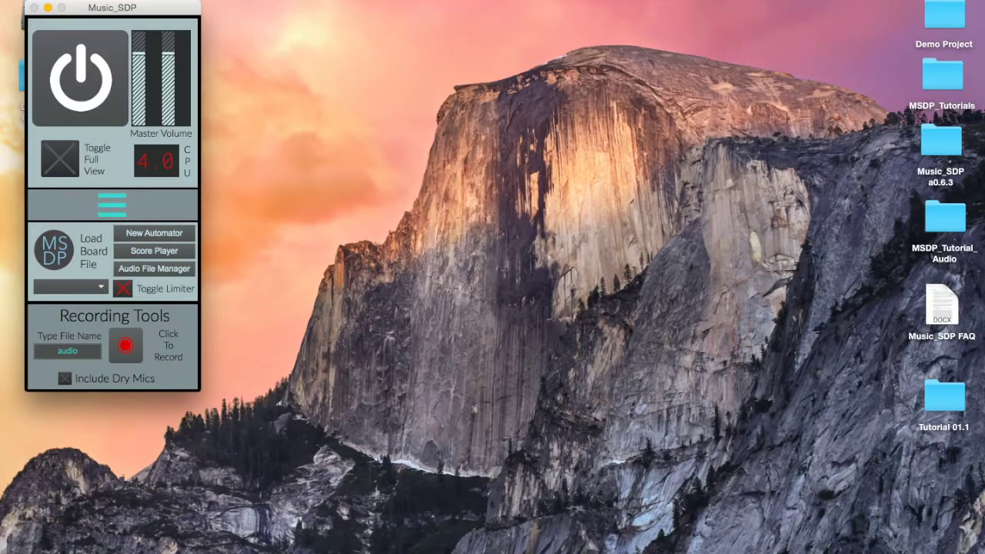
left_click(85, 0)
Try reopening Tutorial_Demo from the saved list, dismiss the missing-project warning, and browse for the file
left_click(110, 86)
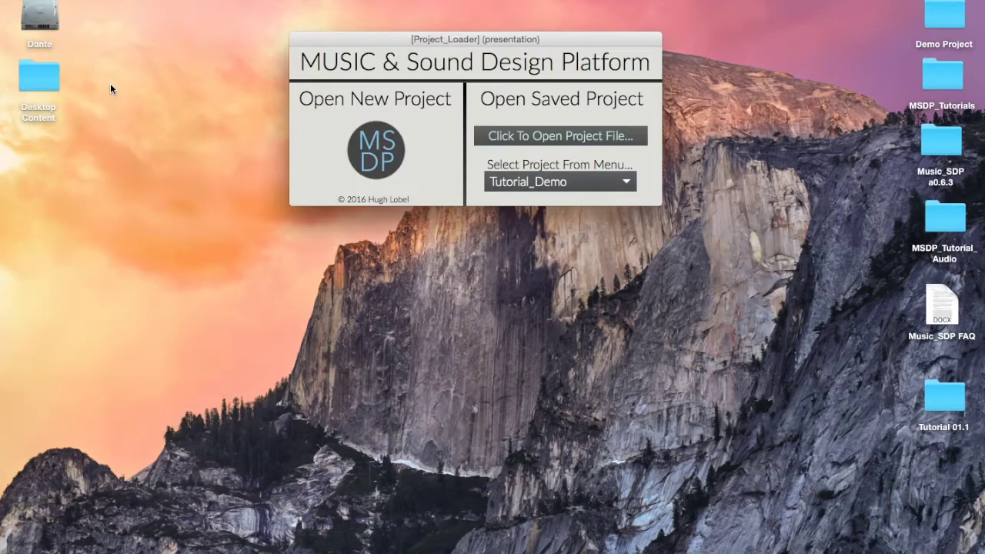
left_click(517, 179)
left_click(537, 246)
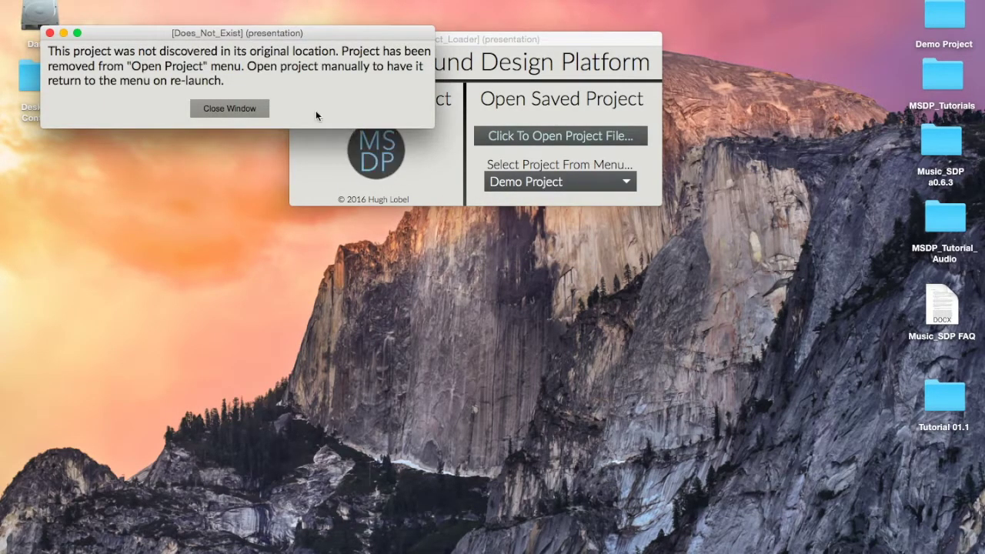
left_click_drag(222, 34, 368, 38)
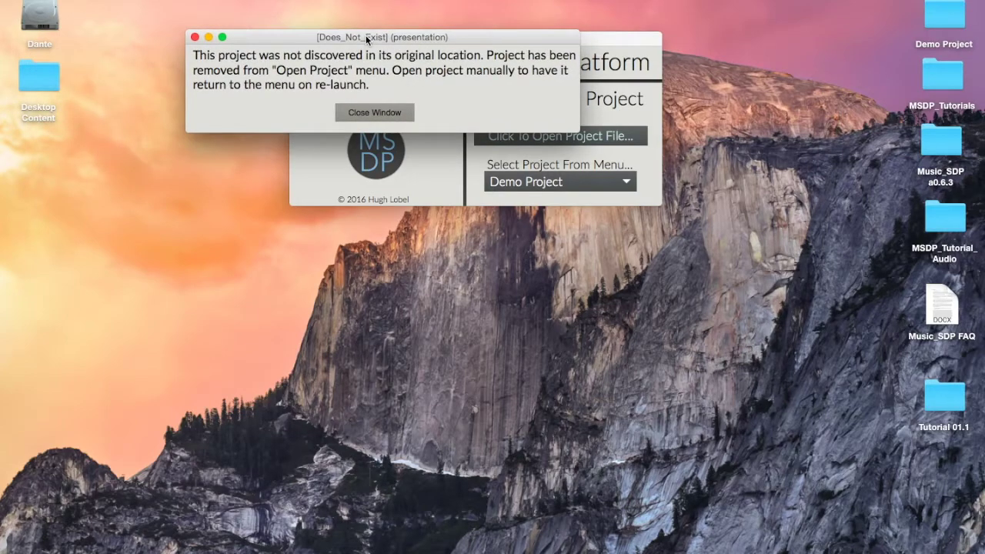
left_click(375, 113)
left_click(517, 182)
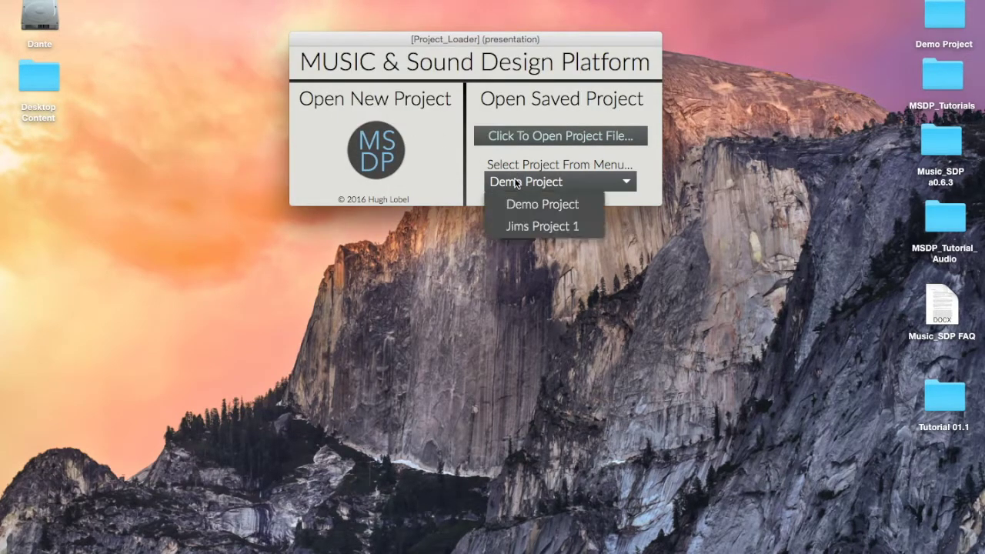
left_click(504, 142)
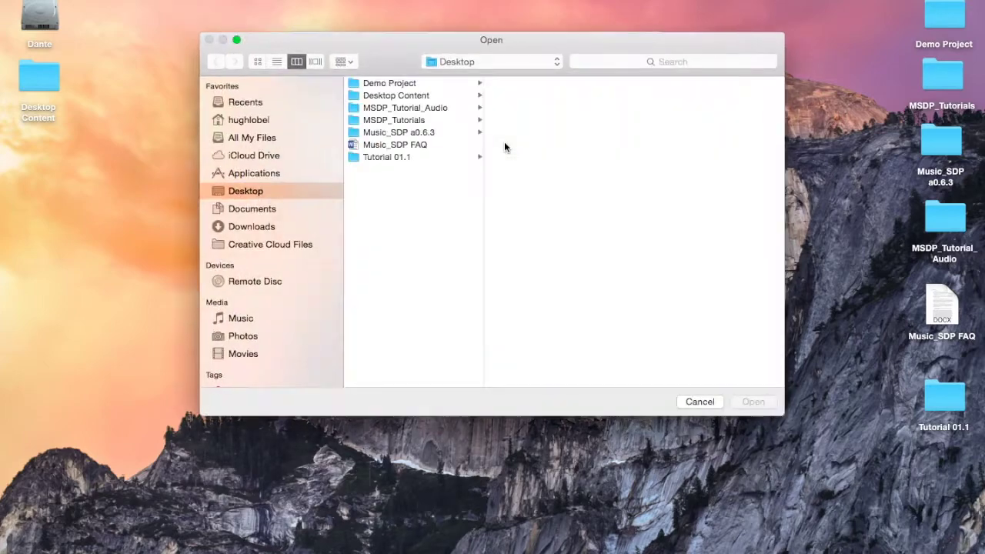
Open the Tutorial_Demo project file from MSDP_Tutorials > Tutorial_Demo in the Open dialog
left_click(389, 122)
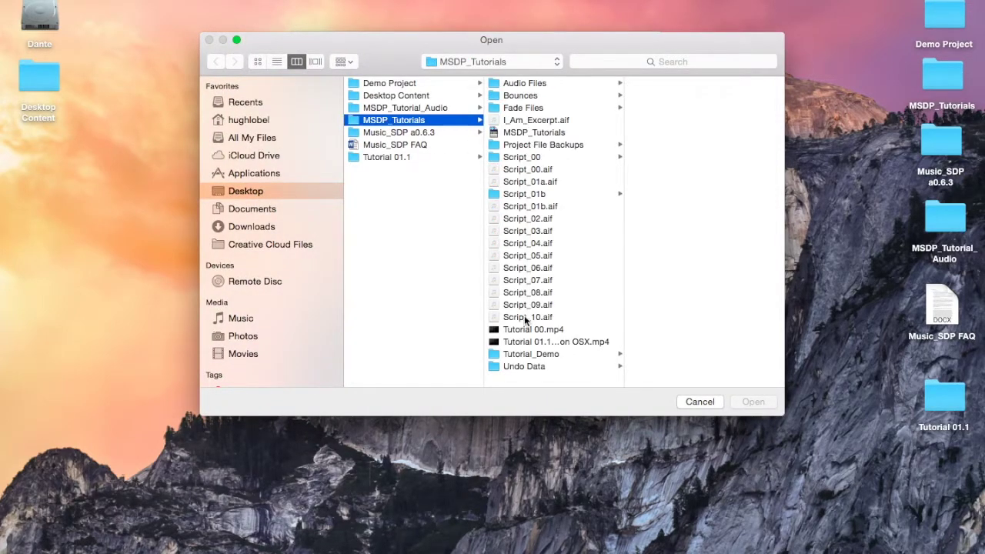
left_click(530, 355)
double_click(665, 144)
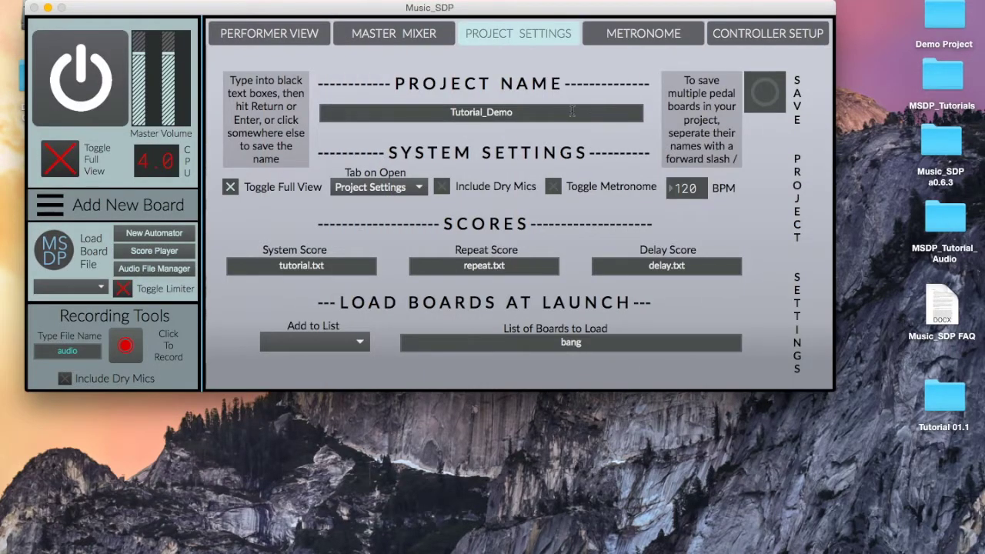
left_click_drag(514, 112, 450, 108)
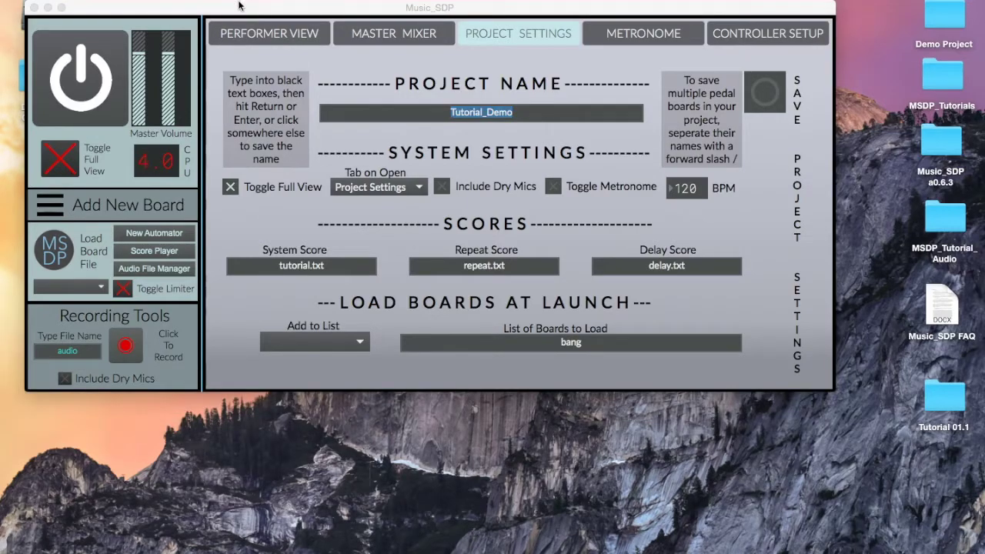
key("Return")
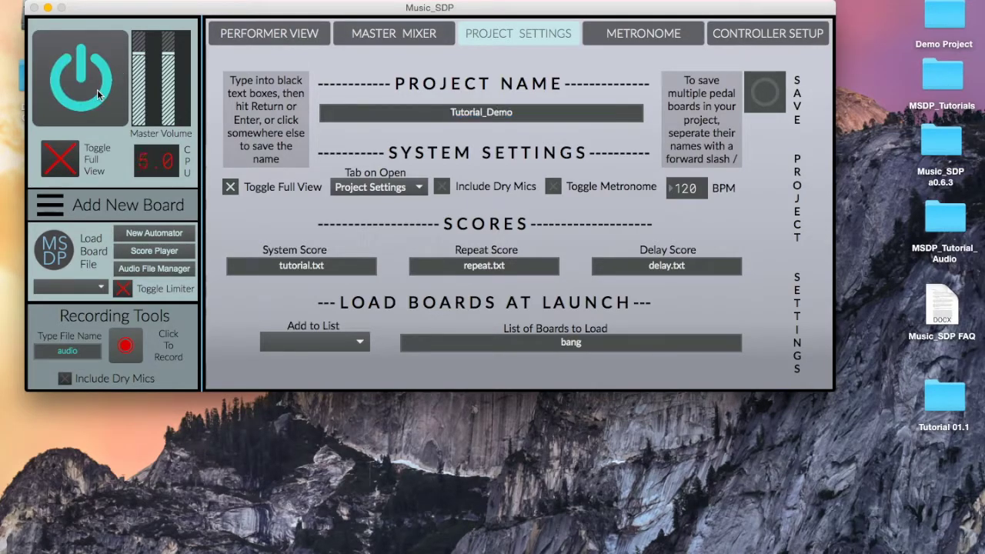